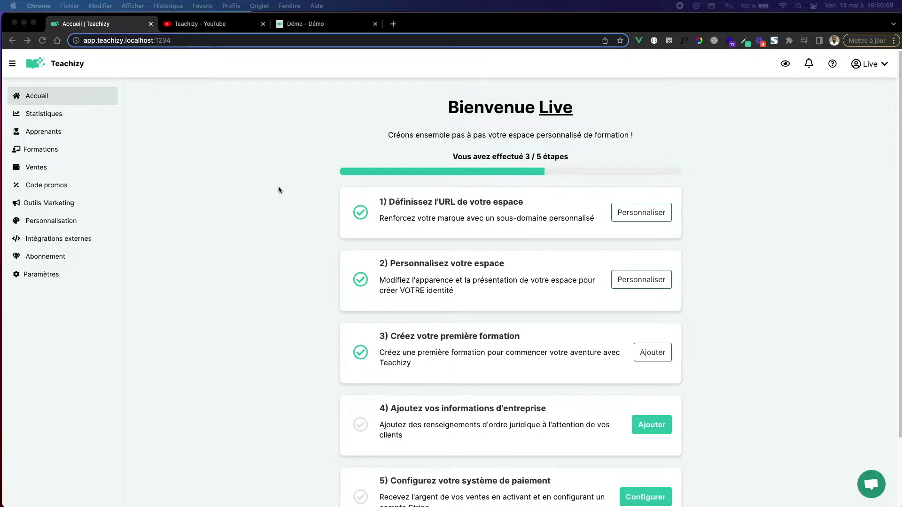
- Switch to the Teachizy YouTube channel and open its live streaming dashboard
click(268, 178)
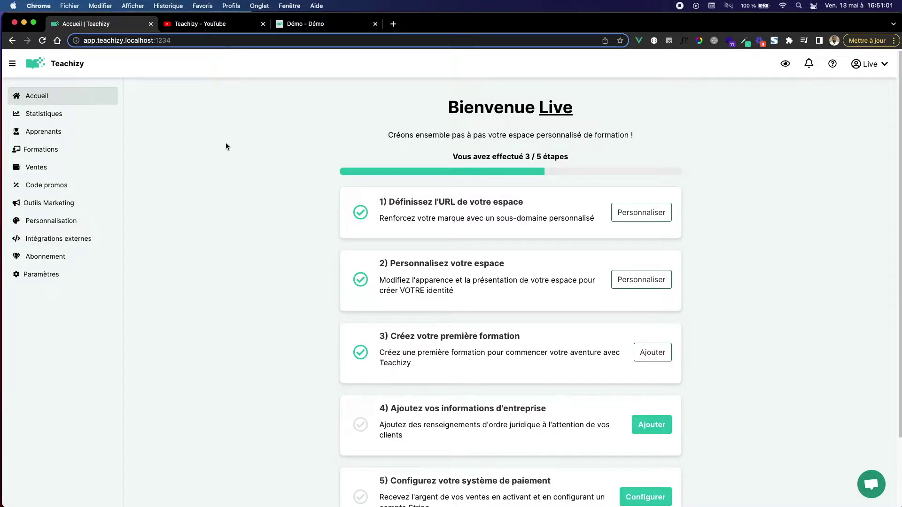
click(210, 28)
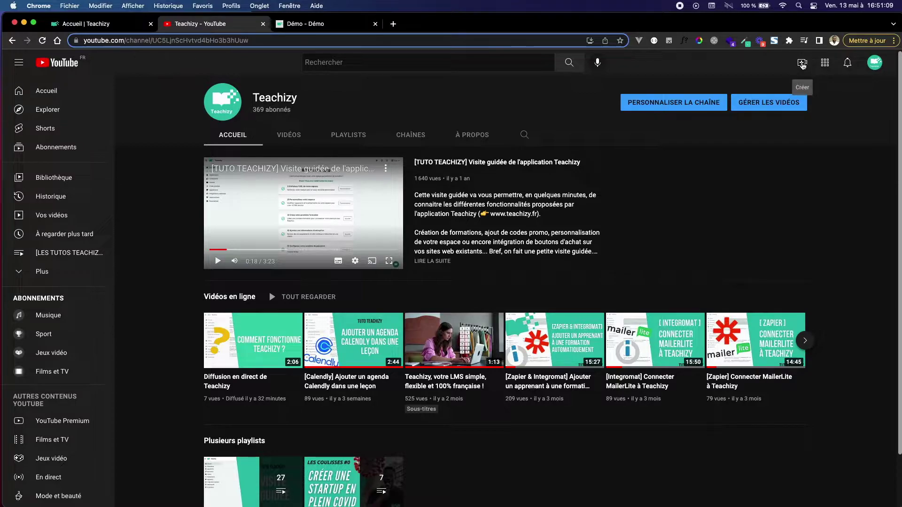
click(802, 63)
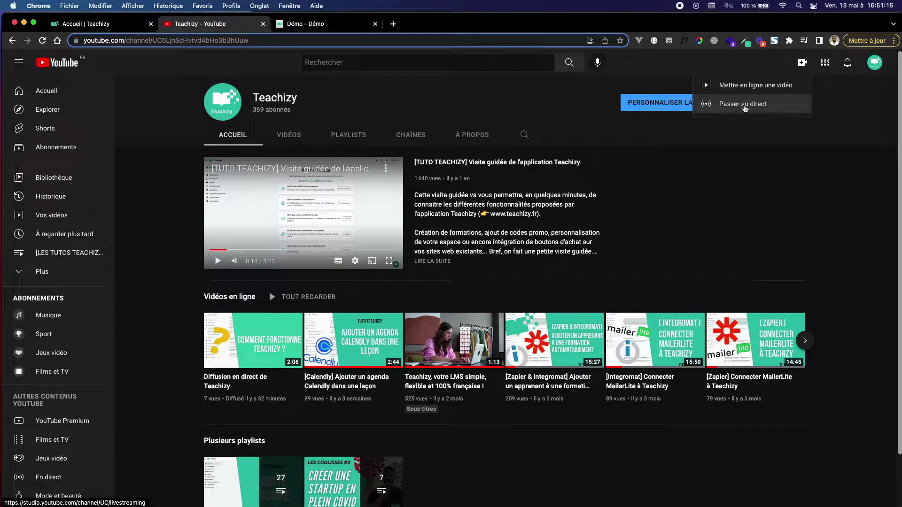
click(745, 108)
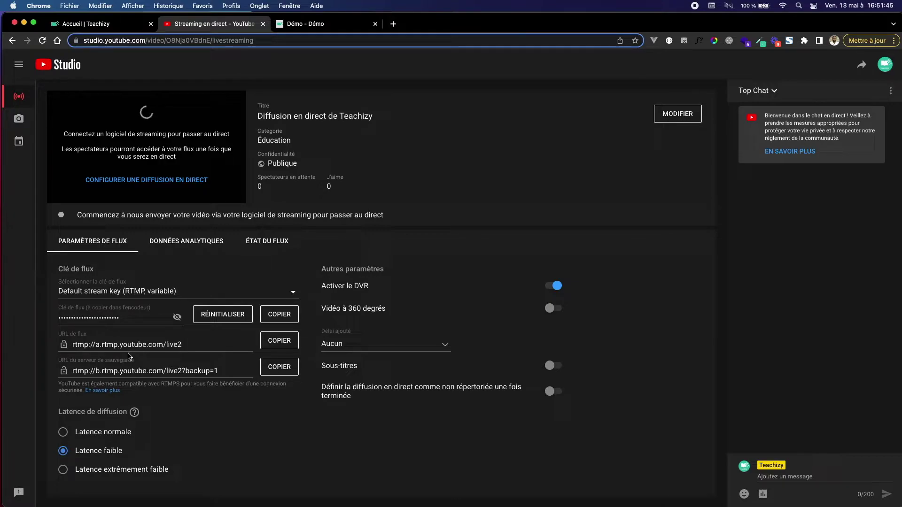
- Examine the Details form for scheduling a newly created live broadcast, then close it without filling it in
click(20, 142)
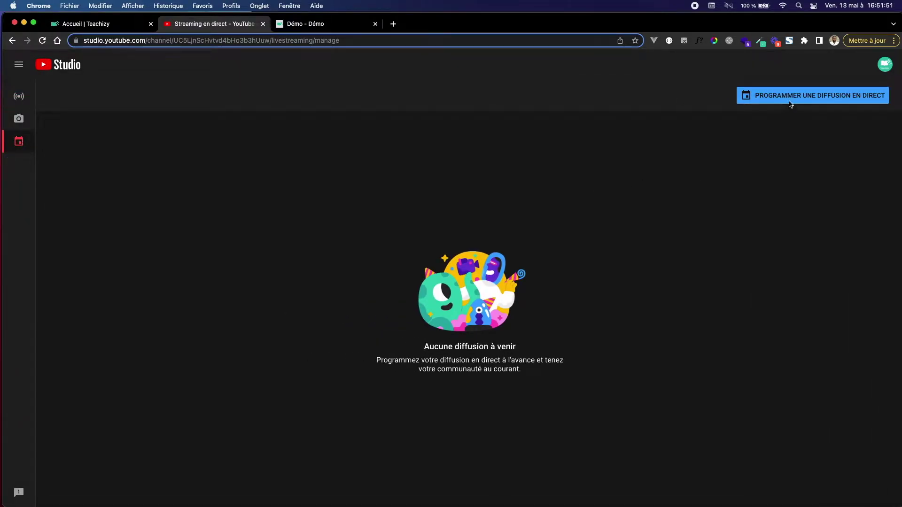
click(808, 96)
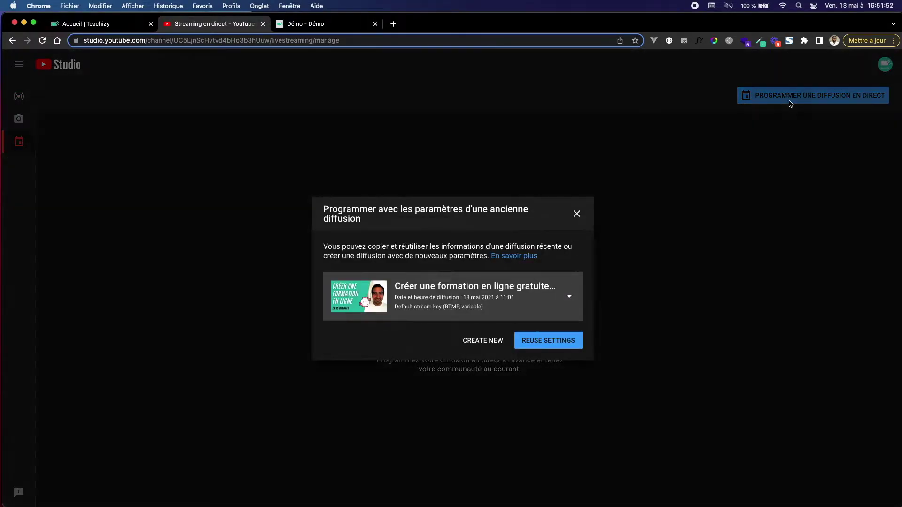
click(486, 341)
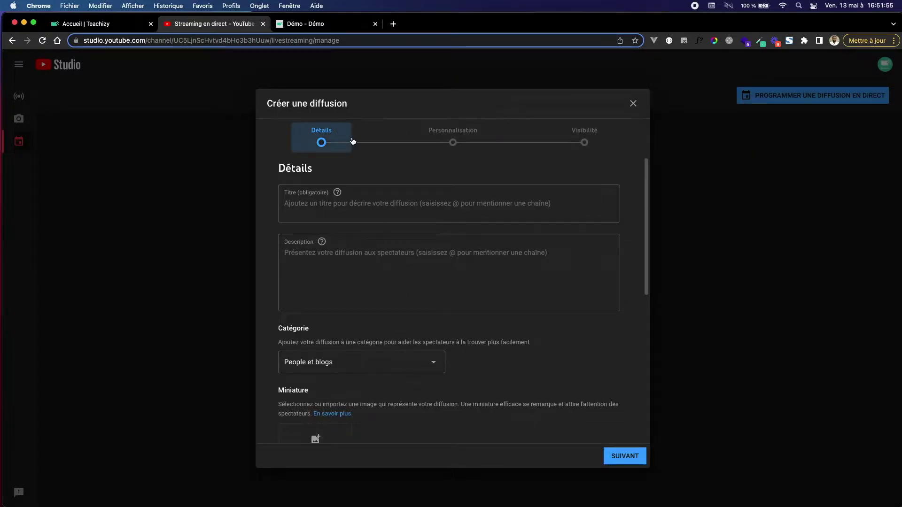
scroll(447, 304, down, 5)
scroll(447, 304, down, 2)
scroll(448, 302, up, 8)
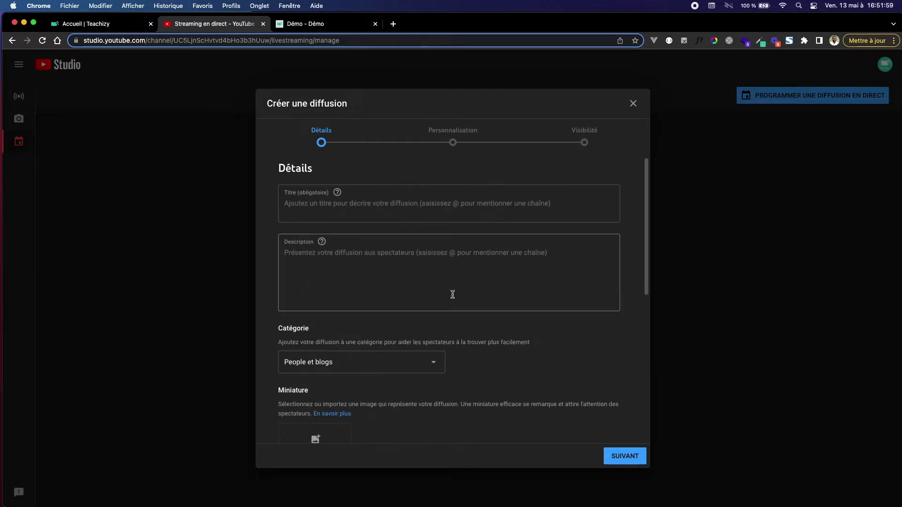
click(633, 104)
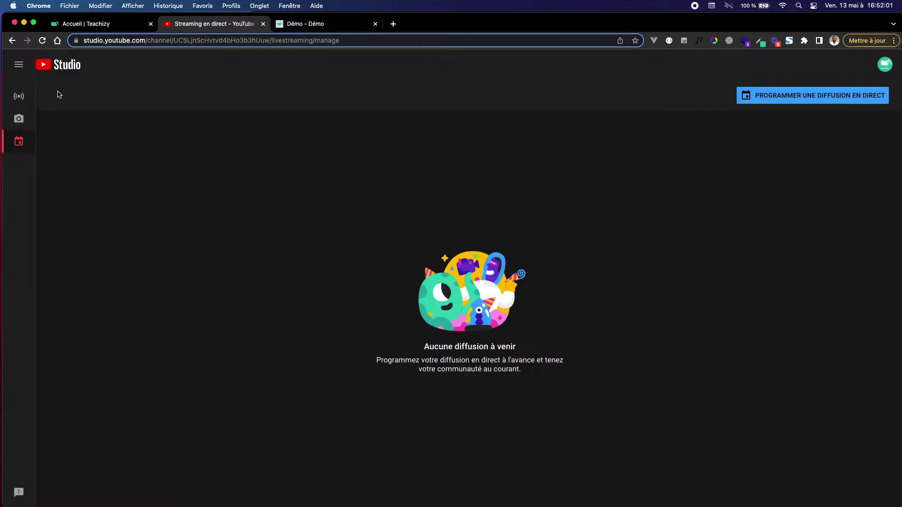
- Copy the stream URL rtmp://a.rtmp.youtube.com/live2 from the YouTube live settings and set it as the custom server in OBS's stream settings
click(19, 96)
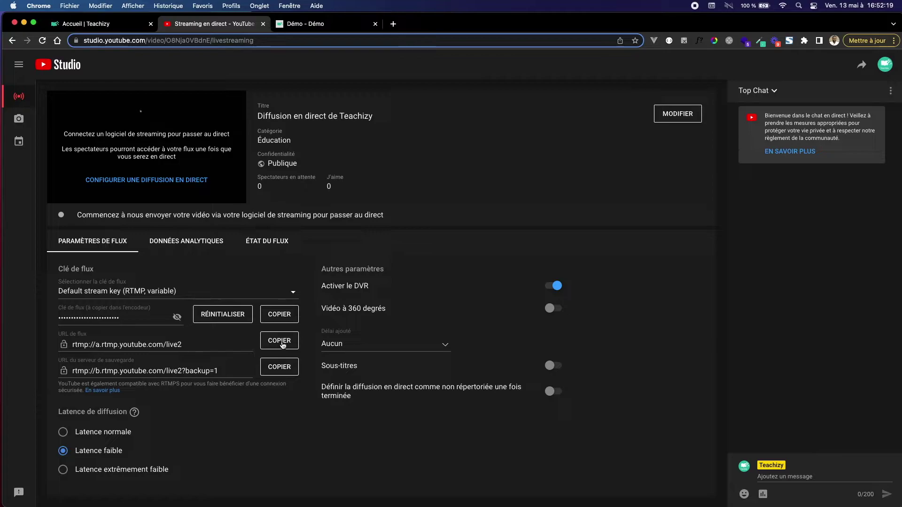
click(284, 342)
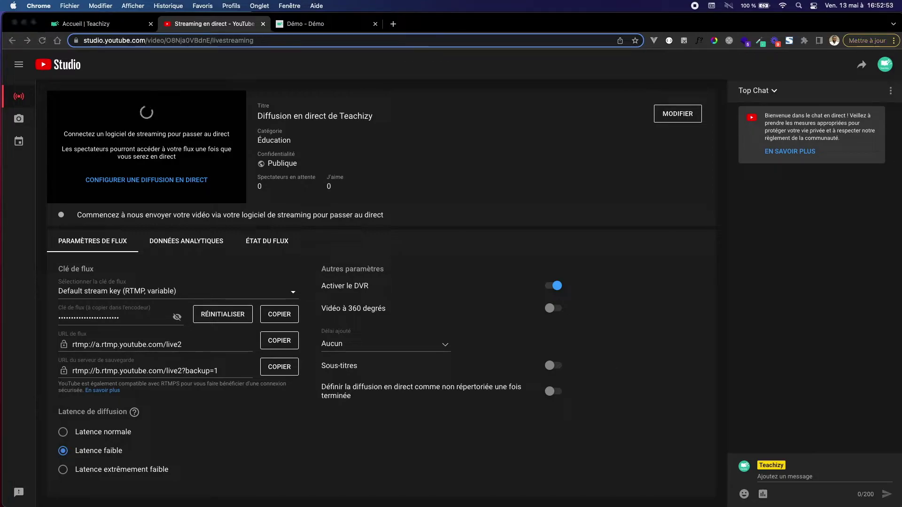
key(super+Tab)
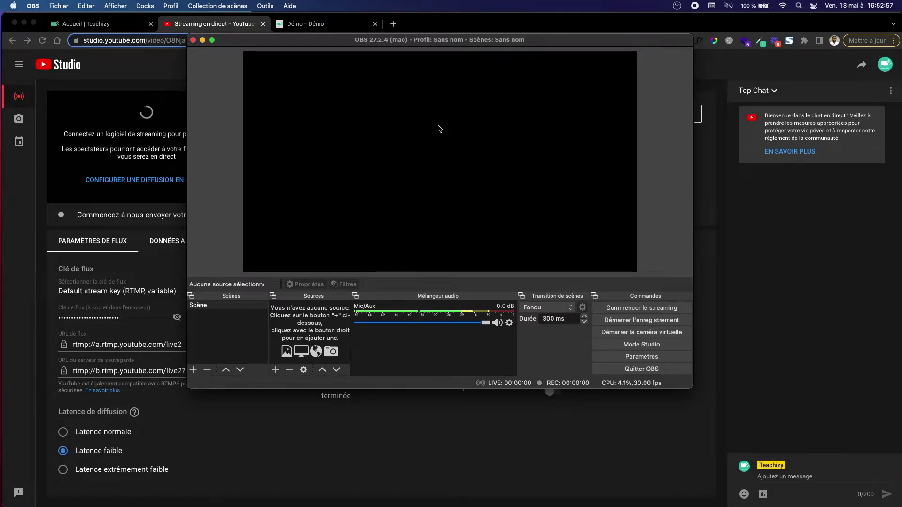
drag(534, 44, 545, 67)
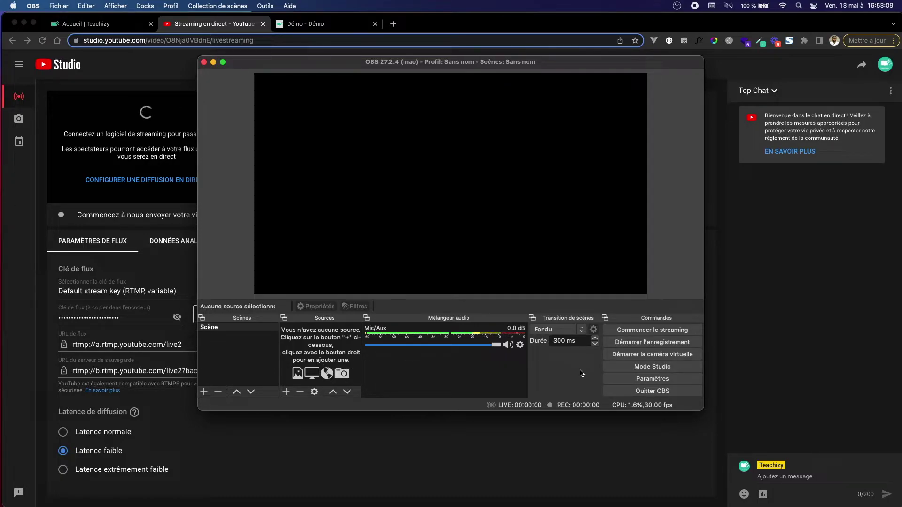
click(653, 379)
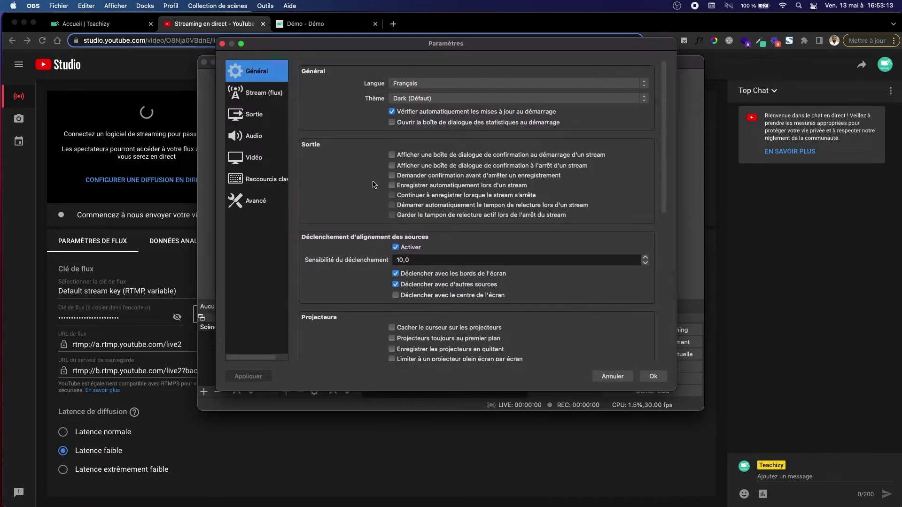
click(264, 97)
drag(484, 91, 383, 90)
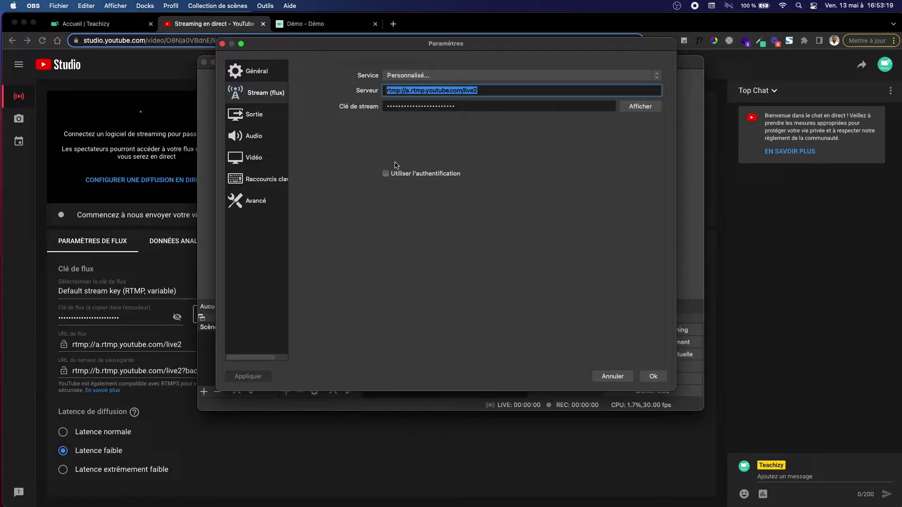
text(rtmp://a.rtmp.youtube.com/live2)
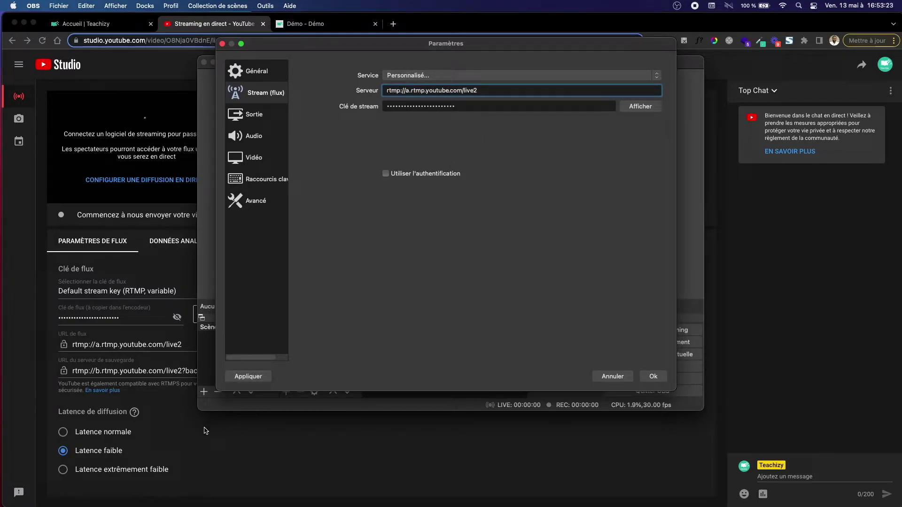
- Copy the default stream key from YouTube Studio, paste it into the OBS stream key field and save the settings
click(199, 436)
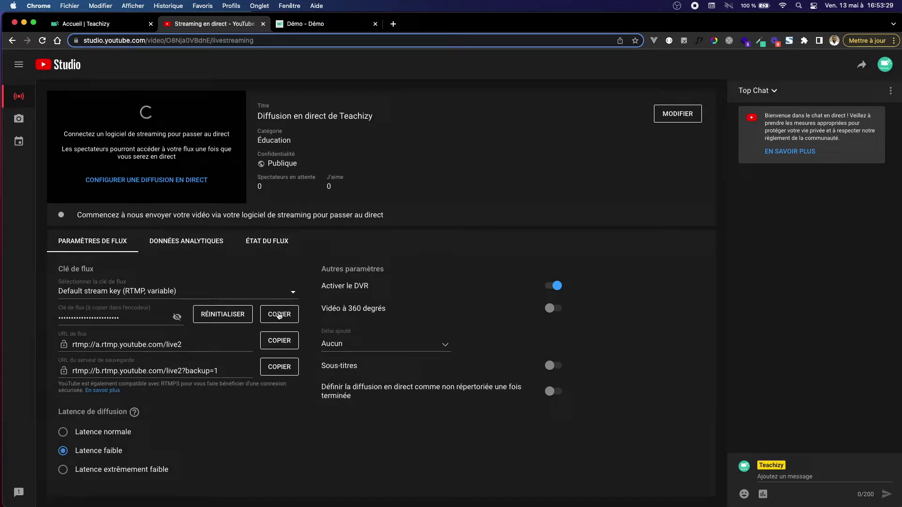
click(279, 316)
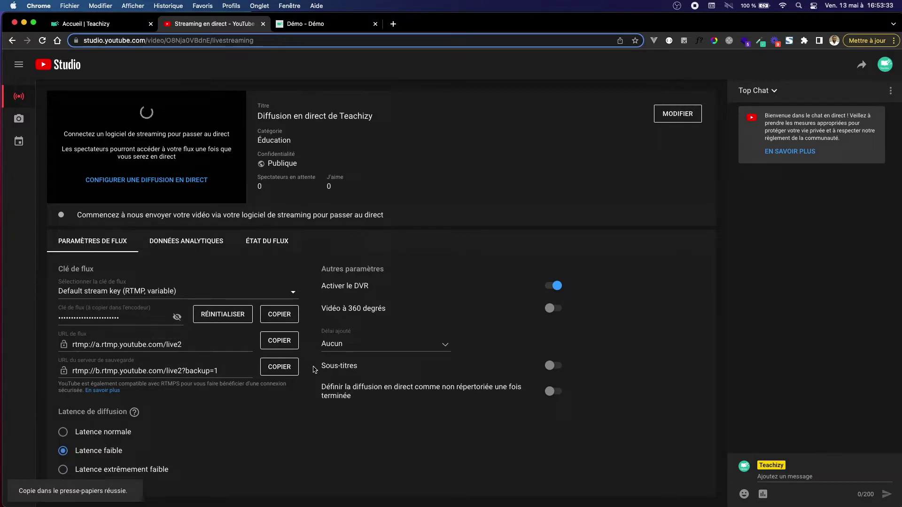
key(super+Tab)
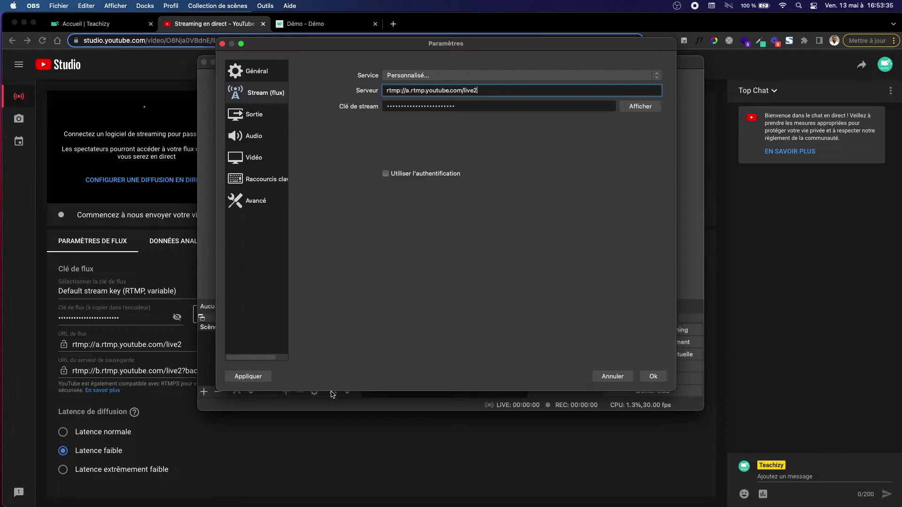
drag(487, 106, 384, 107)
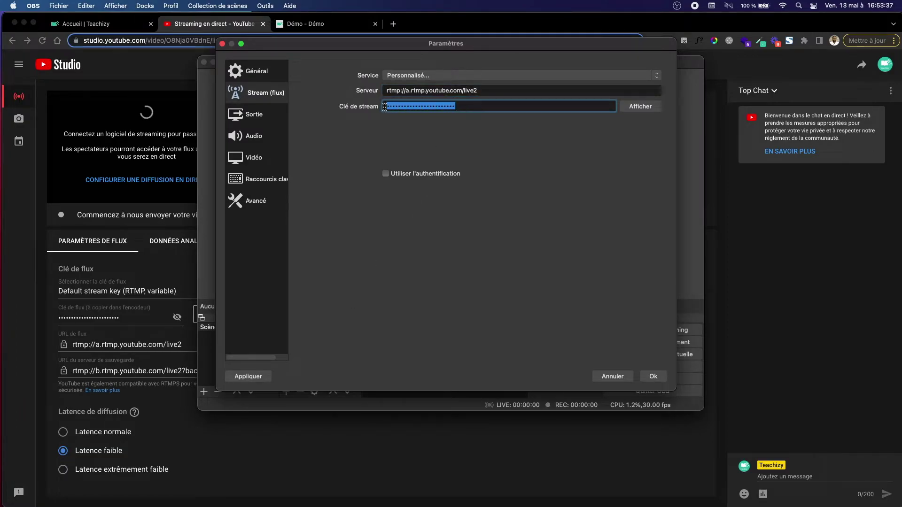
key(super+v)
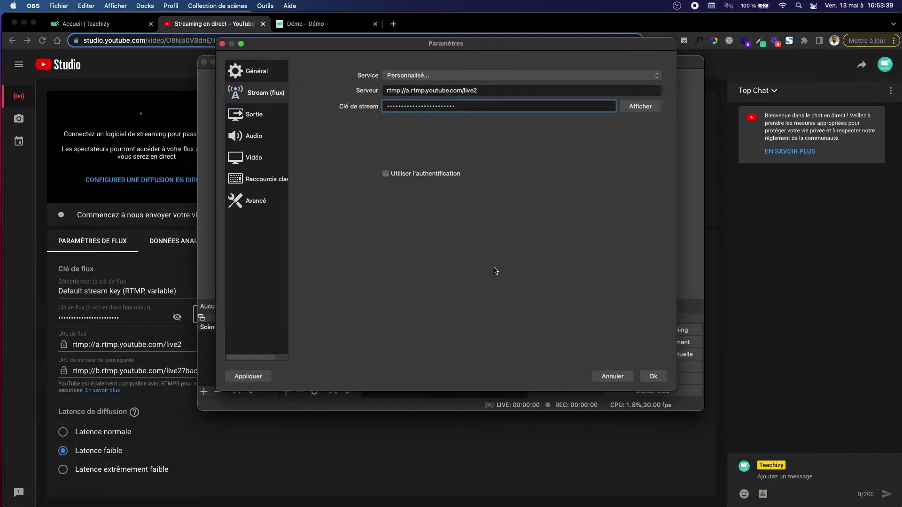
click(653, 377)
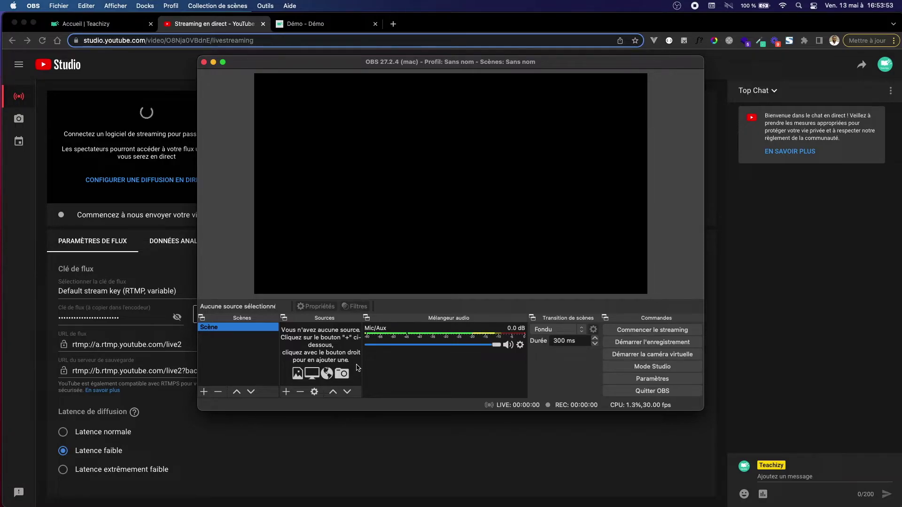
- Add a new visible source of type Image, named Image, to the scene
click(286, 392)
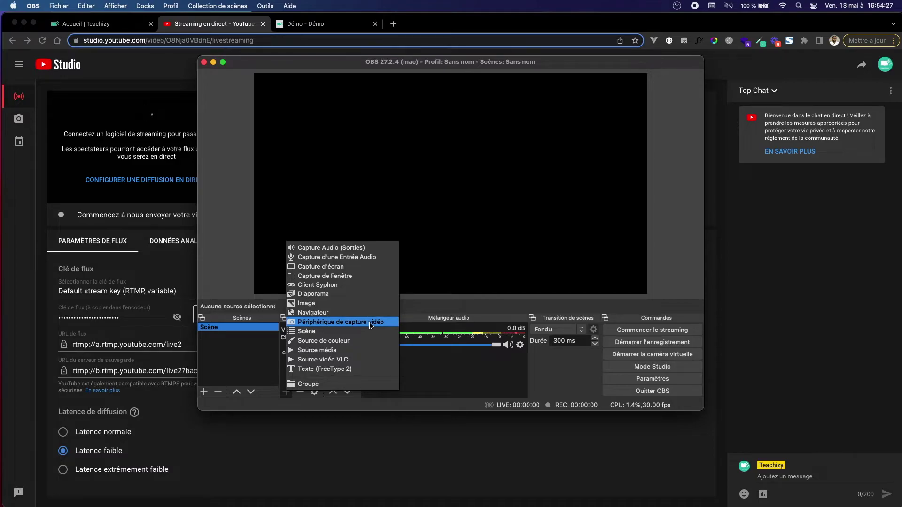
click(332, 307)
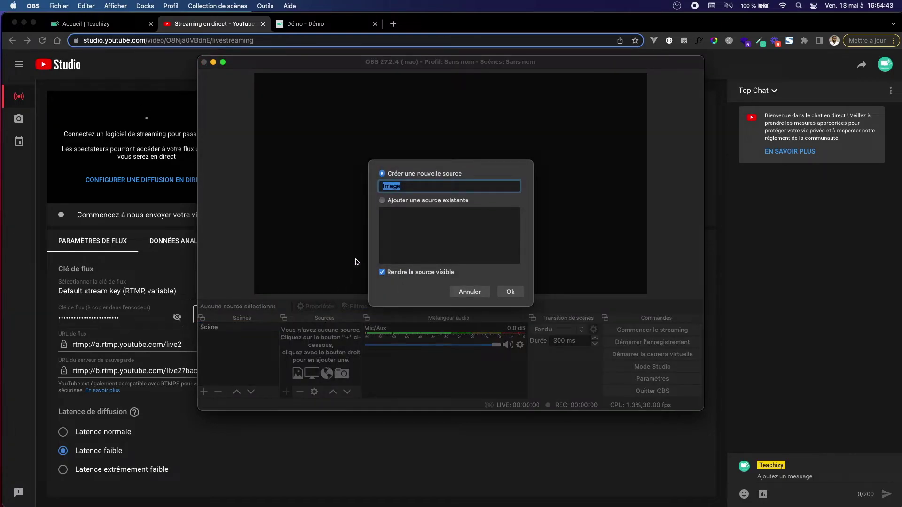
click(511, 293)
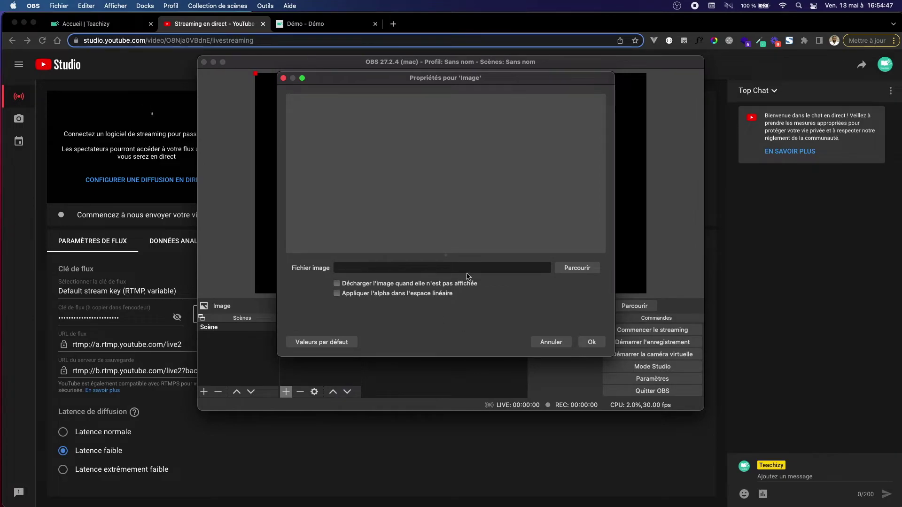
- Load comment_fonctionne_teachizy.png from Documents/Teachizy/Démo as the Image source's file and accept its properties
click(575, 268)
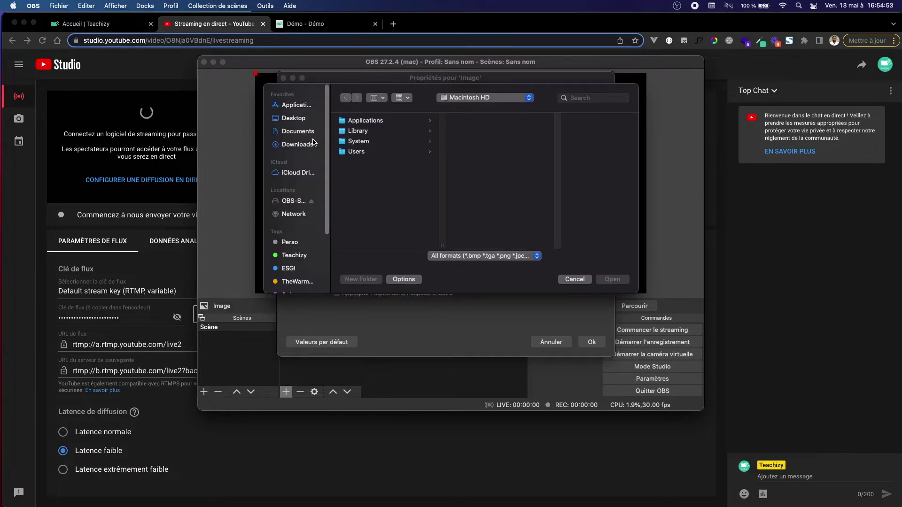
click(306, 134)
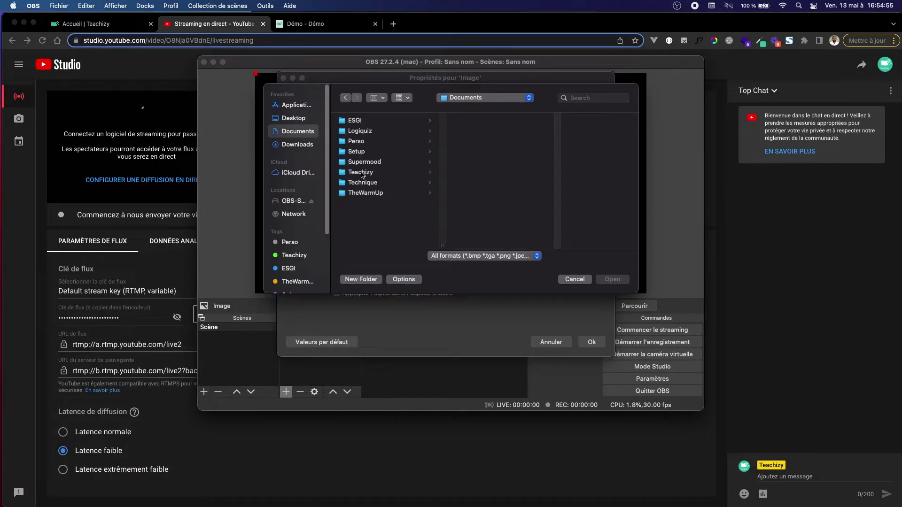
click(362, 173)
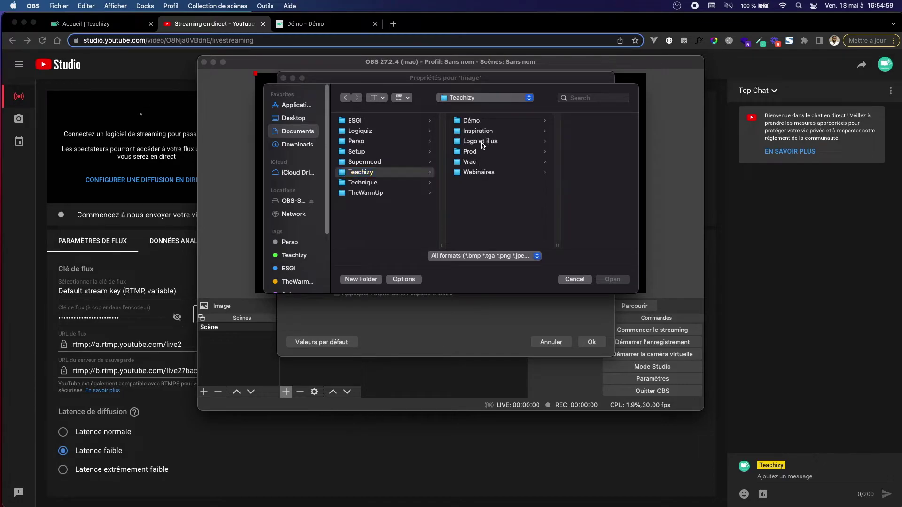
click(481, 141)
click(433, 122)
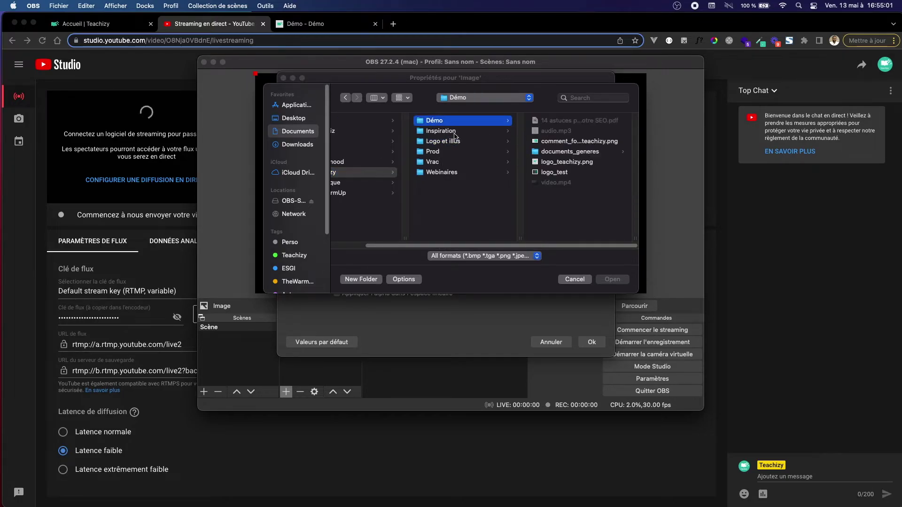
click(569, 141)
click(611, 280)
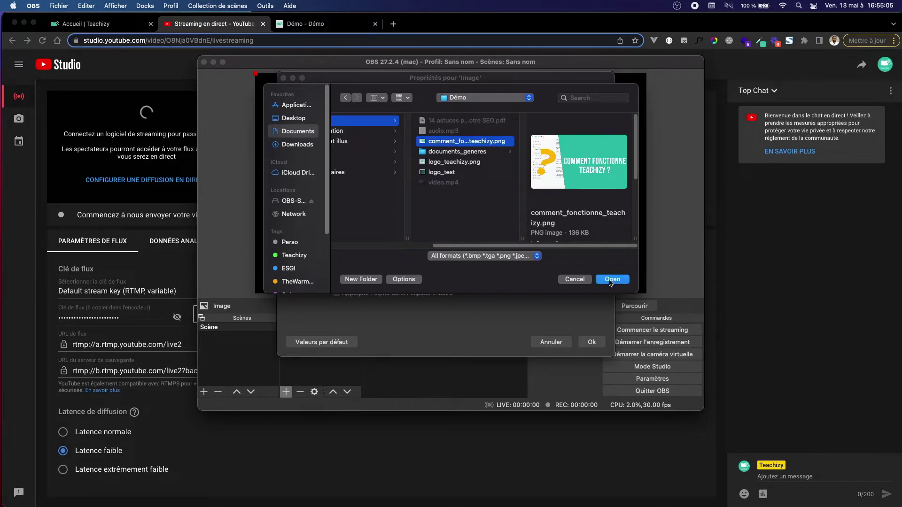
click(592, 343)
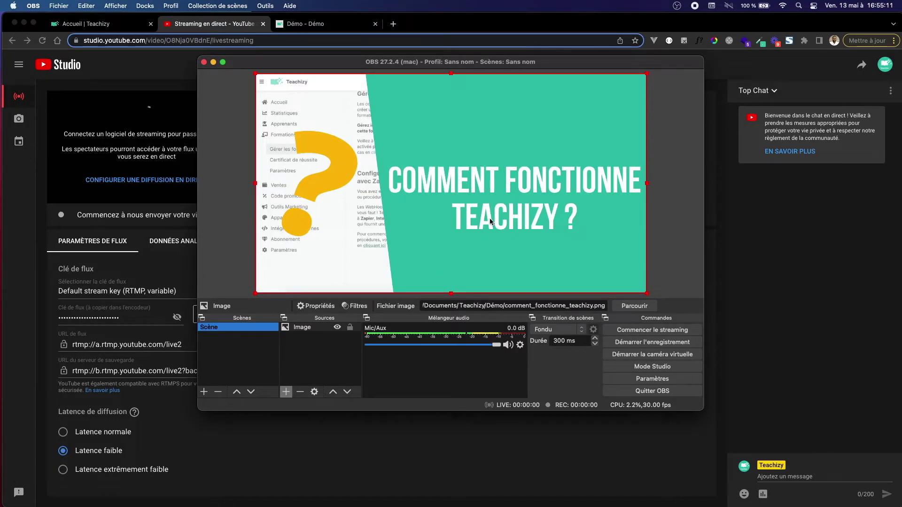
- Move the OBS window clear of the YouTube preview and start streaming
drag(600, 66, 687, 74)
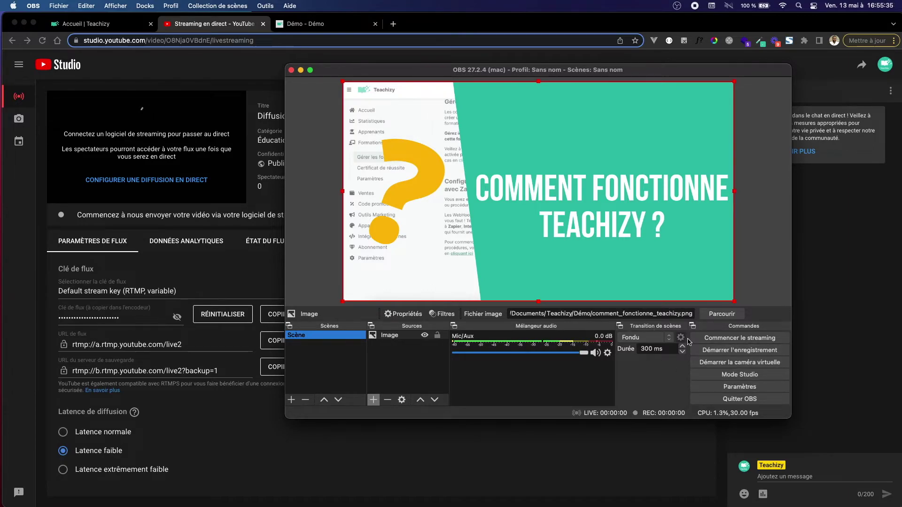
click(728, 339)
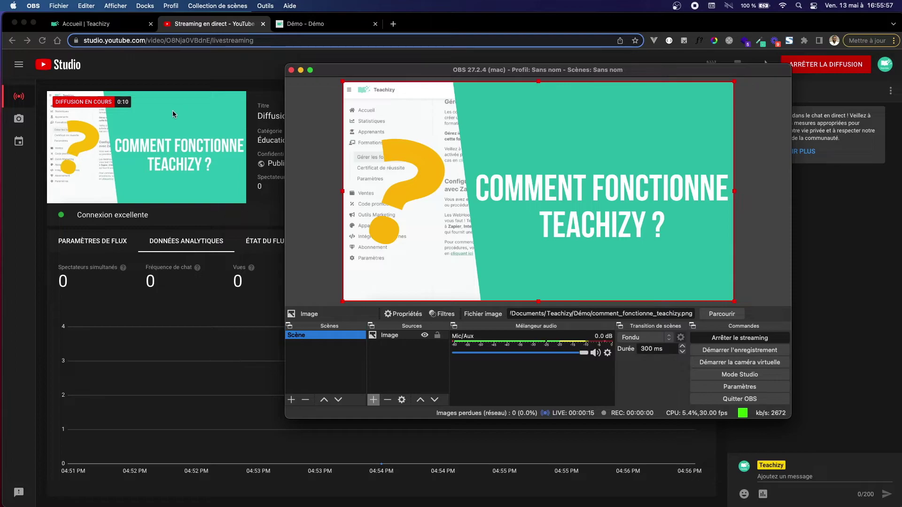
- Shift the image source sideways in the OBS preview and move it back to fill the canvas
drag(512, 179, 635, 207)
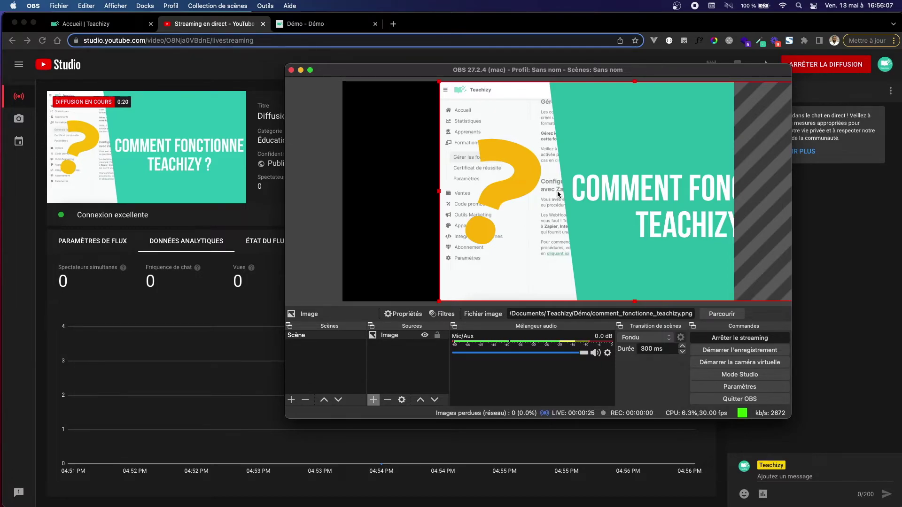
drag(557, 191, 461, 194)
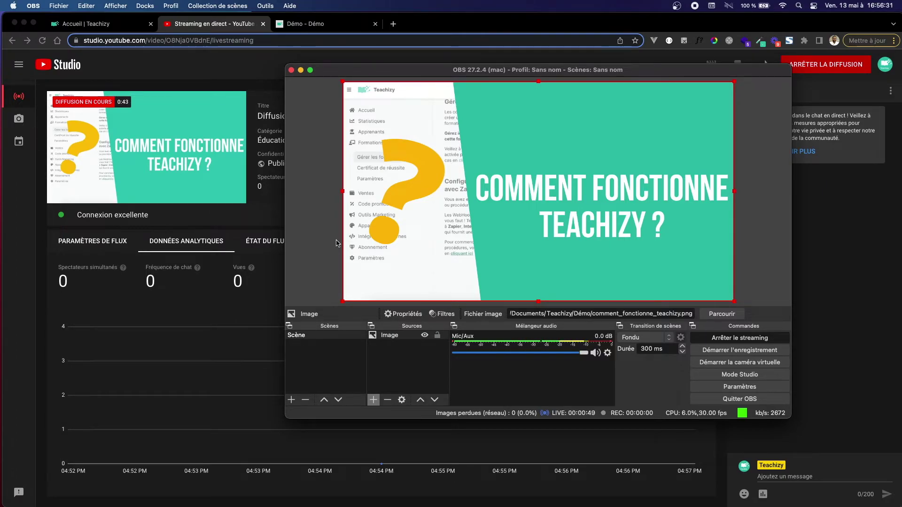
- Switch to YouTube Studio and copy the live stream's video link from its sharing options
click(30, 293)
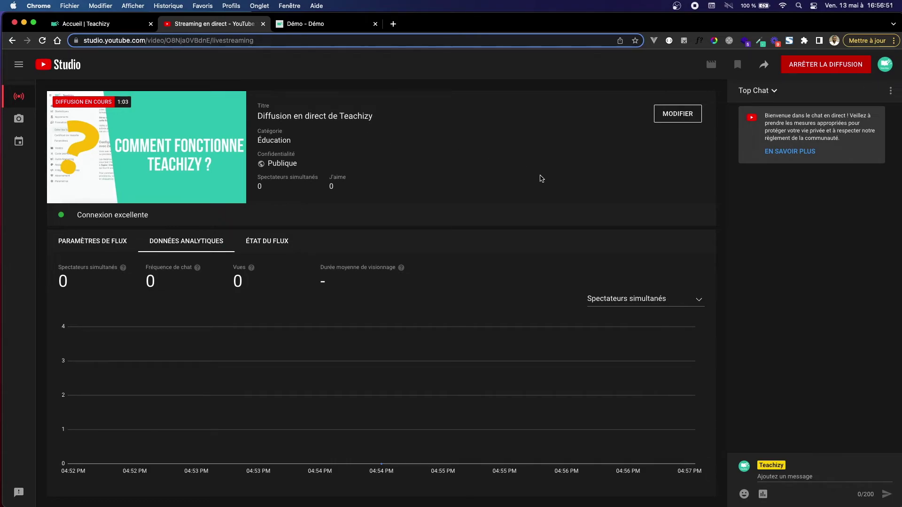
click(764, 65)
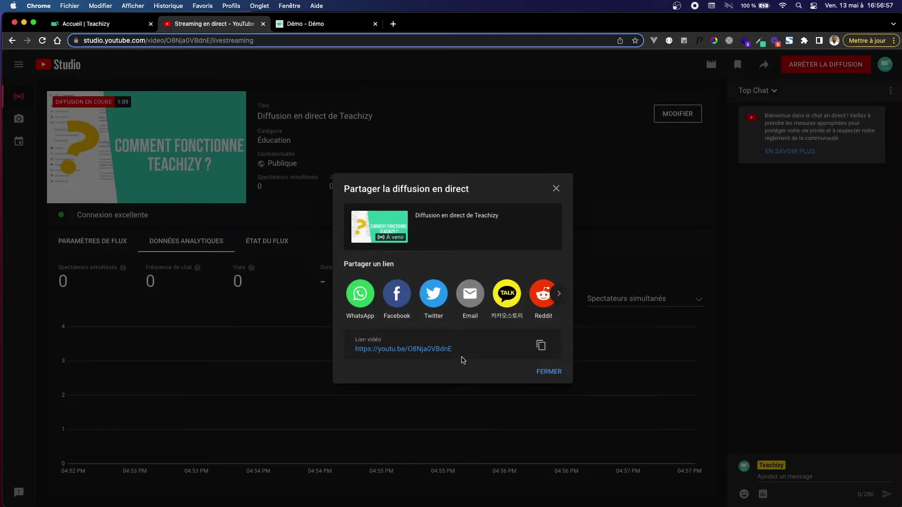
click(541, 347)
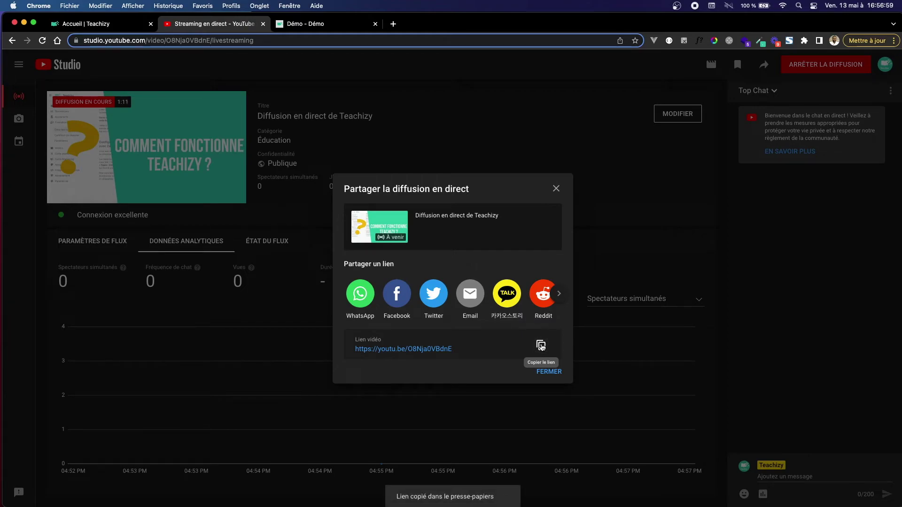
click(553, 371)
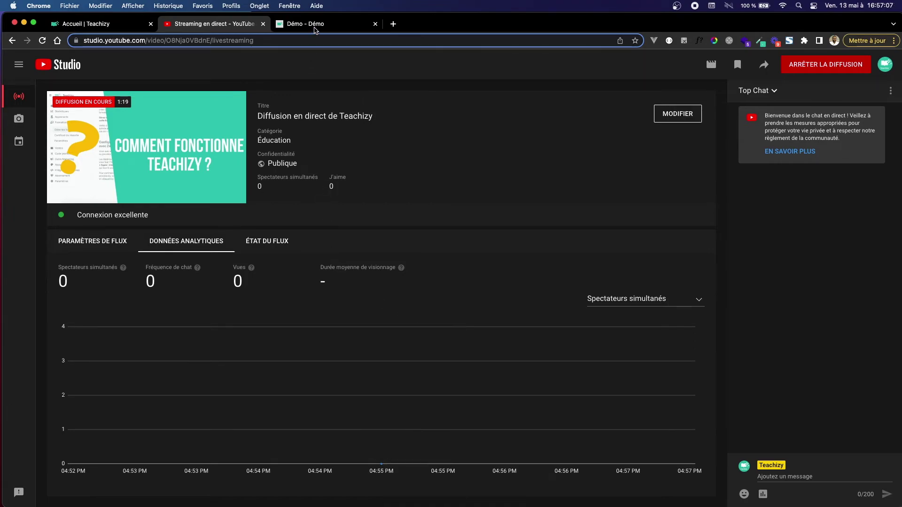
- Switch to the Teachizy admin and open the lesson of the "Vidéo live sur Youtube" course in the content editor
click(113, 28)
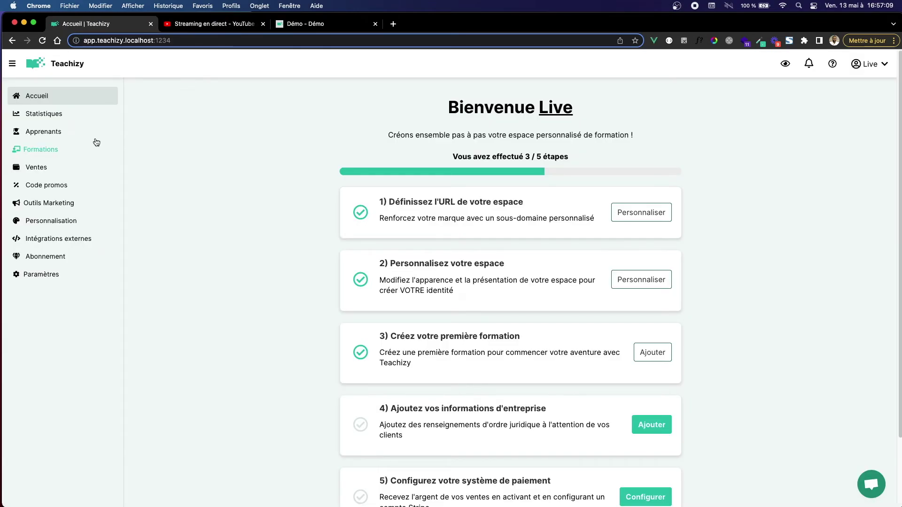
click(41, 148)
click(284, 219)
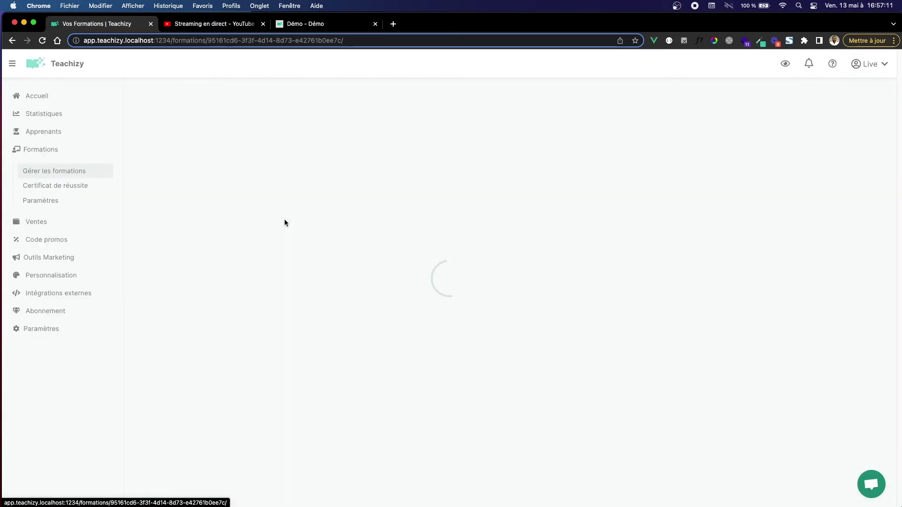
click(228, 262)
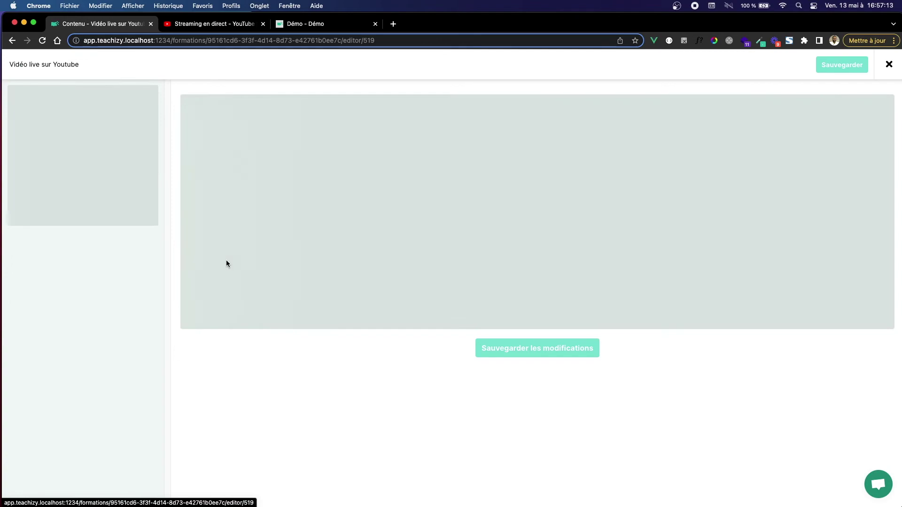
- Search the content blocks for "youtu" and insert a Vidéo Live (YouTube) block into the lesson
click(83, 102)
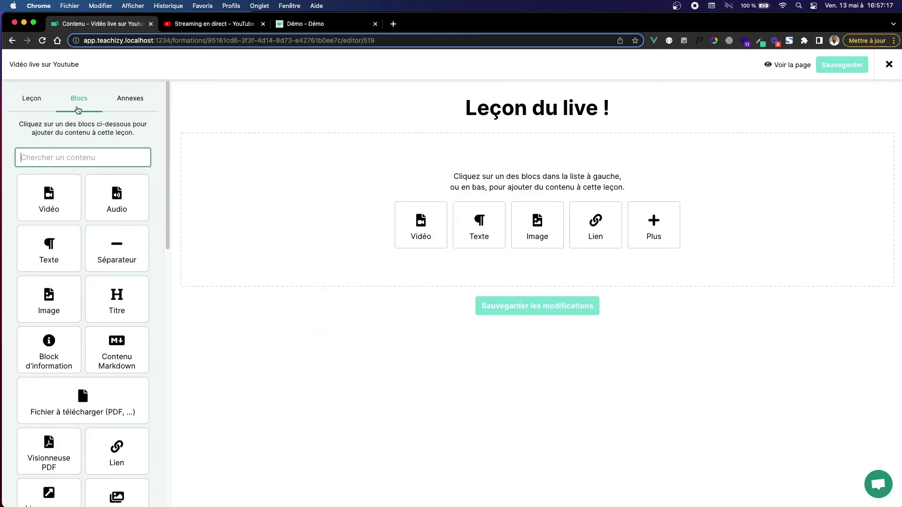
text(youtu)
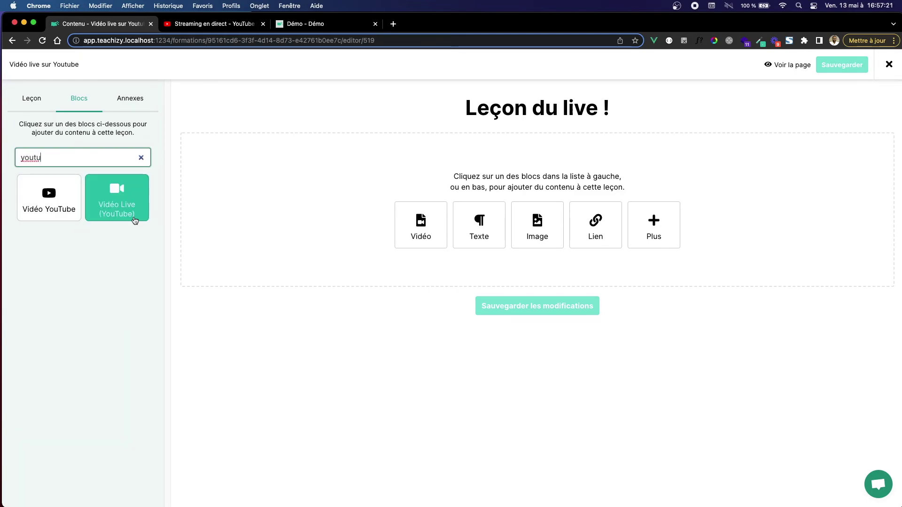
click(122, 199)
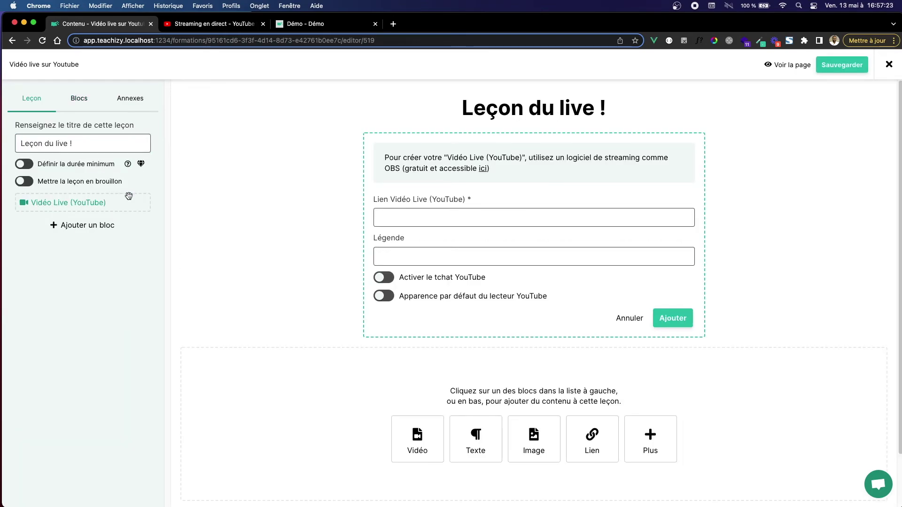
- Paste the copied YouTube link as the live video link, enable the YouTube chat and add the block
click(397, 218)
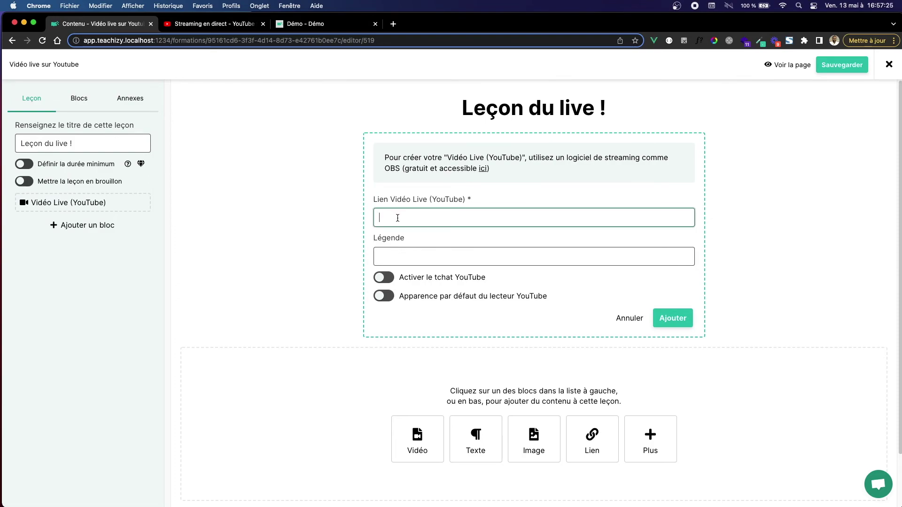
key(super+v)
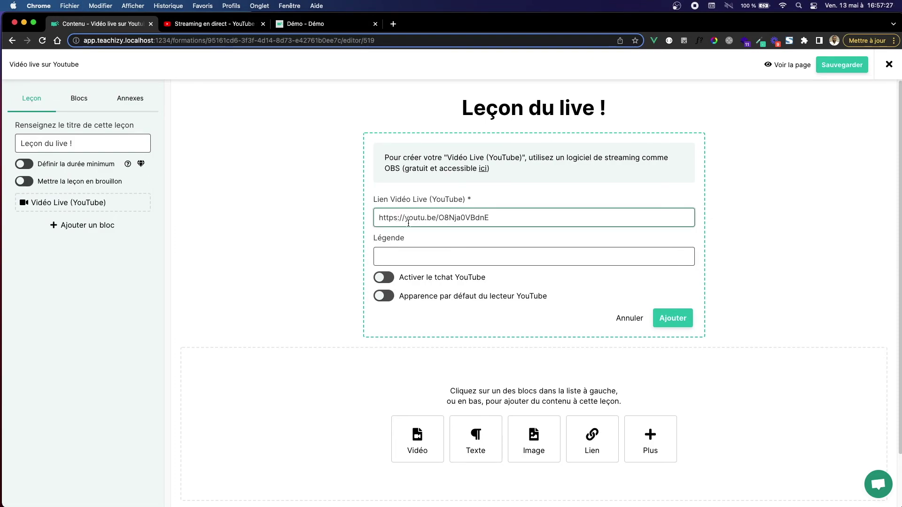
click(389, 280)
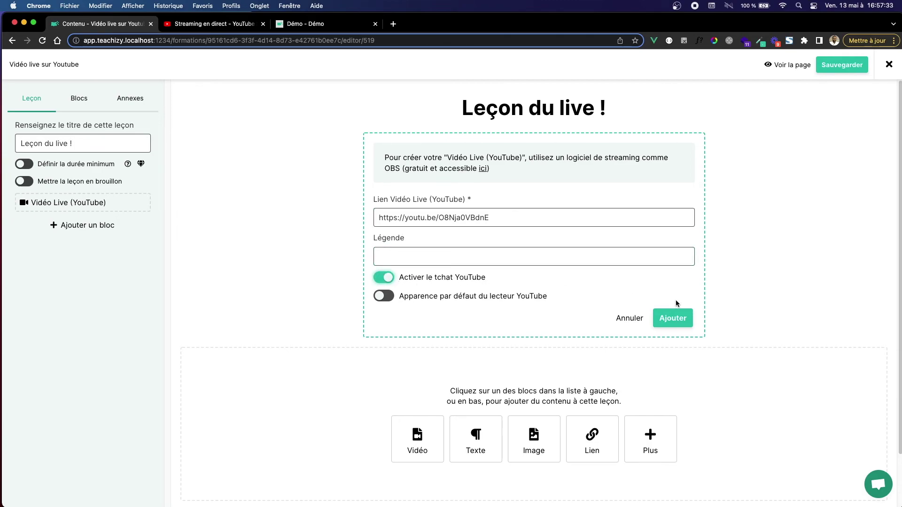
click(672, 319)
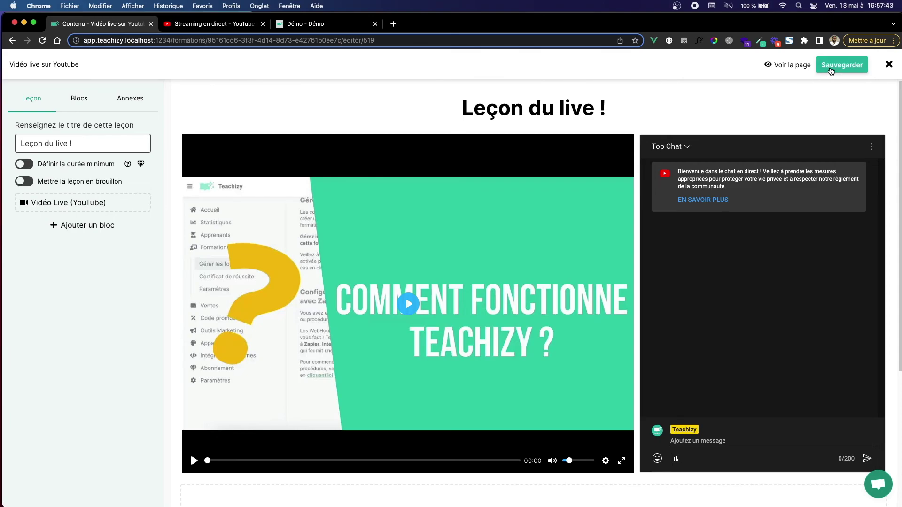
- Reload the learner space, start the "Vidéo live sur Youtube" course and play the lesson's live video
click(307, 24)
key(super+r)
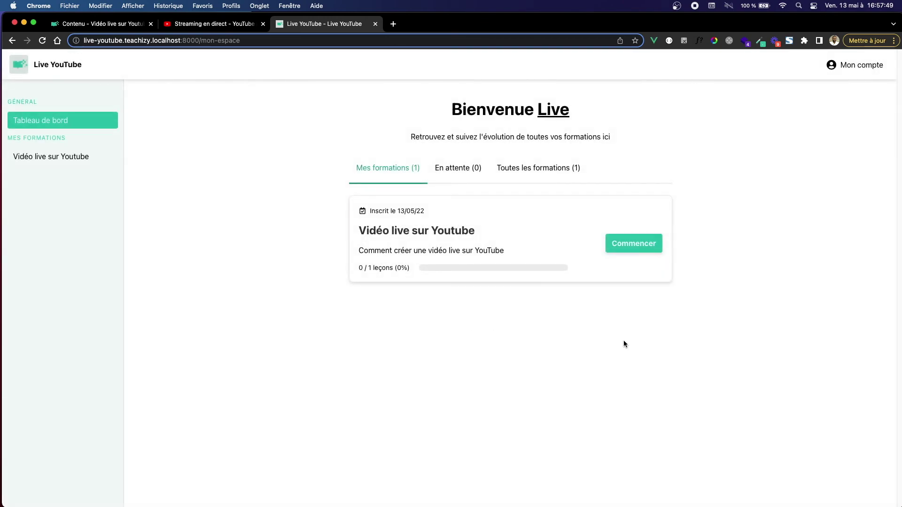
click(632, 244)
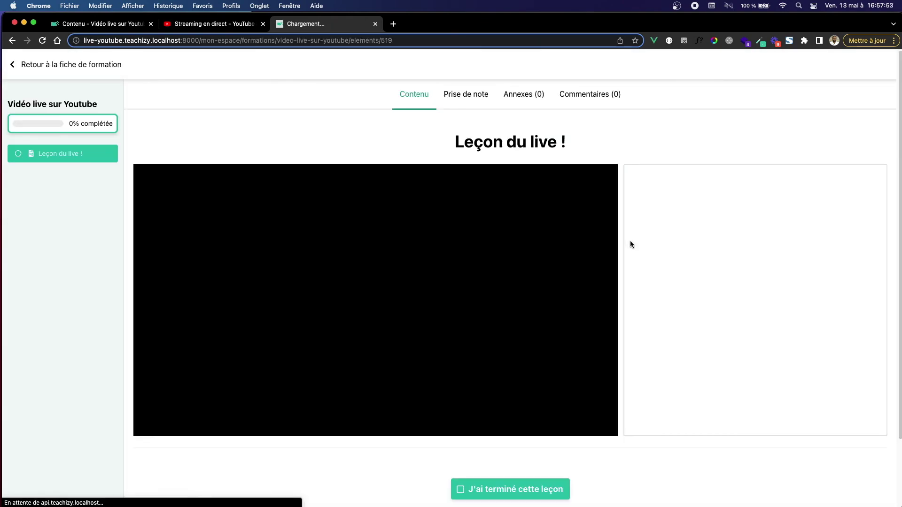
scroll(610, 219, down, 2)
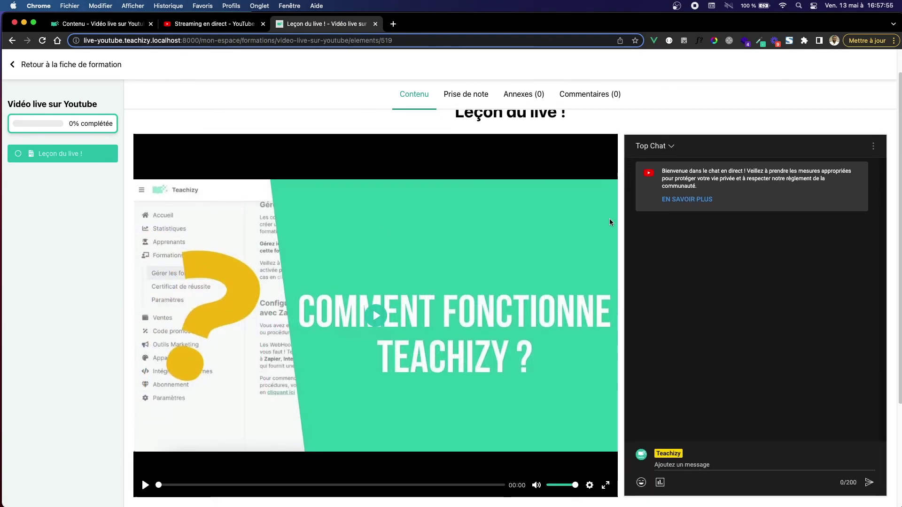
click(376, 285)
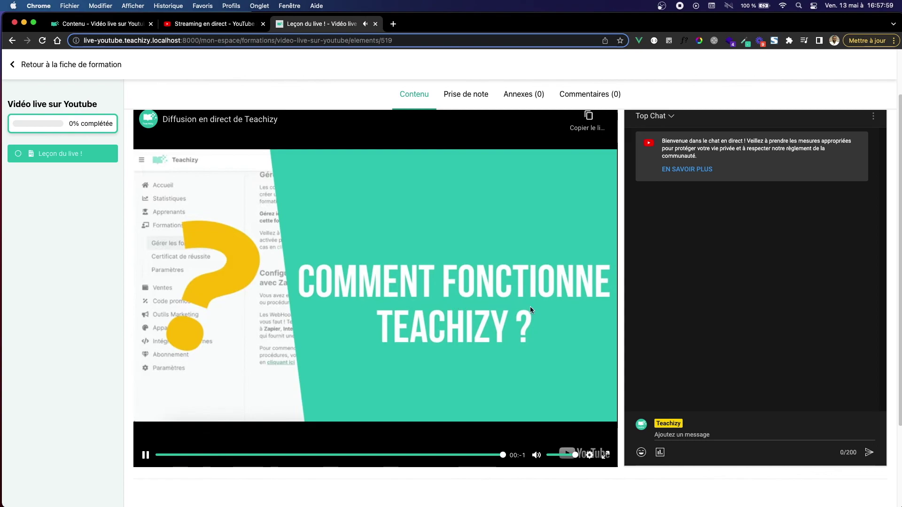
- Send the message "coucou" in the lesson's live chat and return to the stream page in YouTube Studio
click(698, 436)
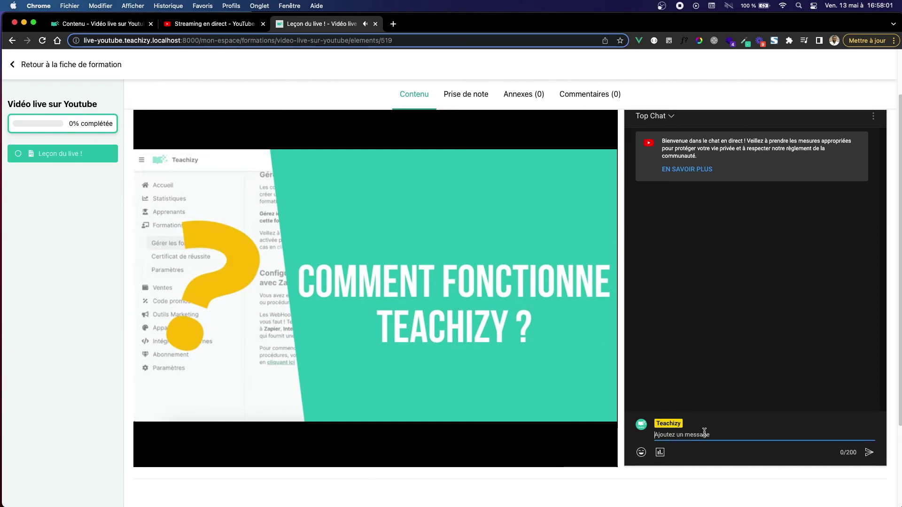
text(coucou)
key(Return)
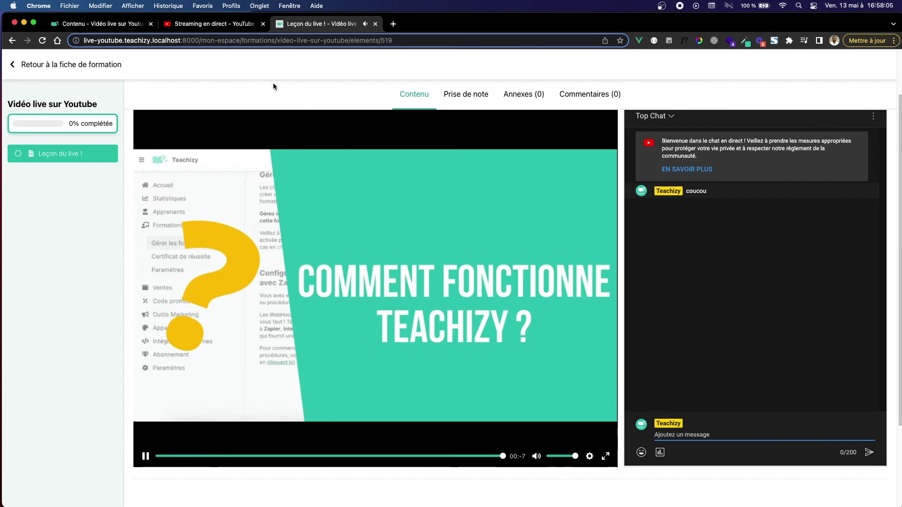
click(218, 26)
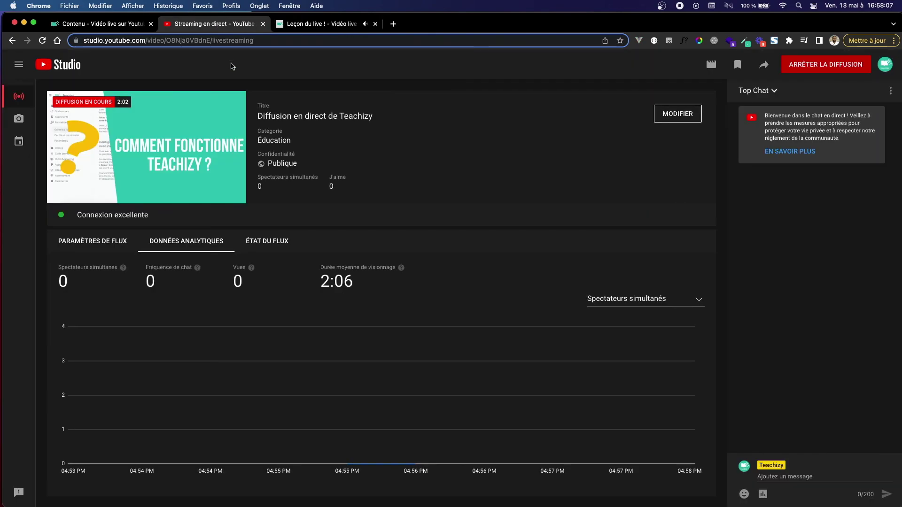